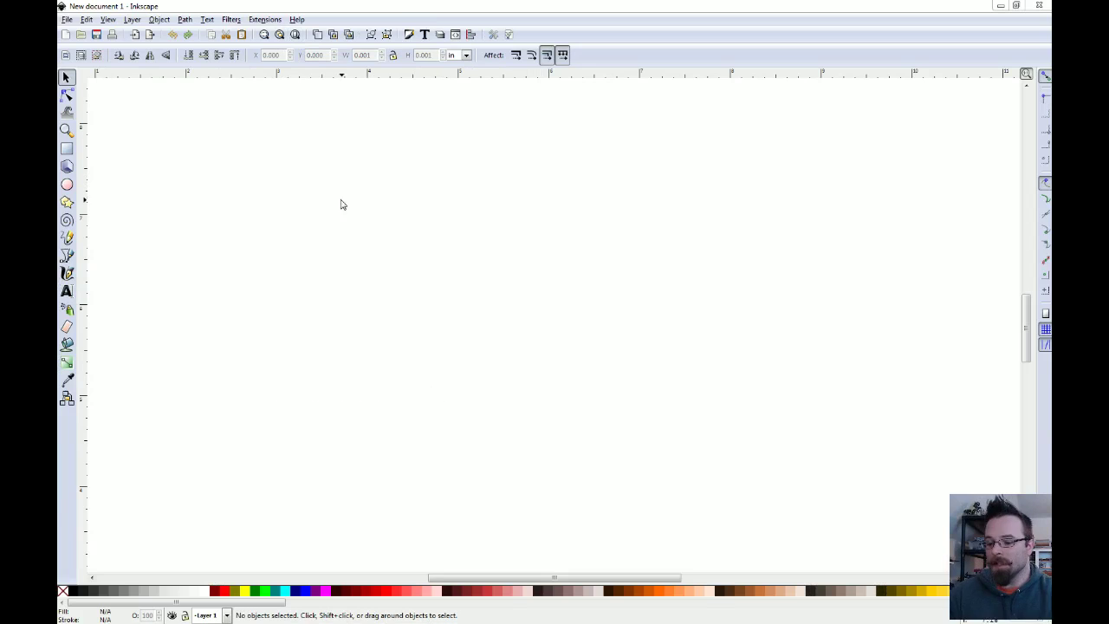
left_click(507, 272)
key("5")
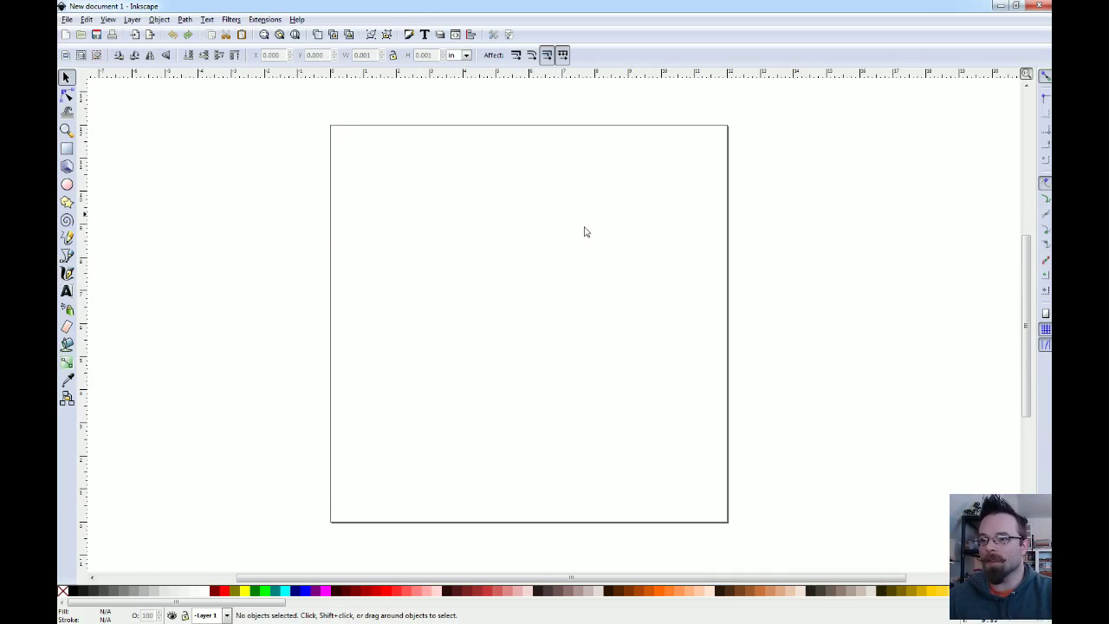
left_click(67, 21)
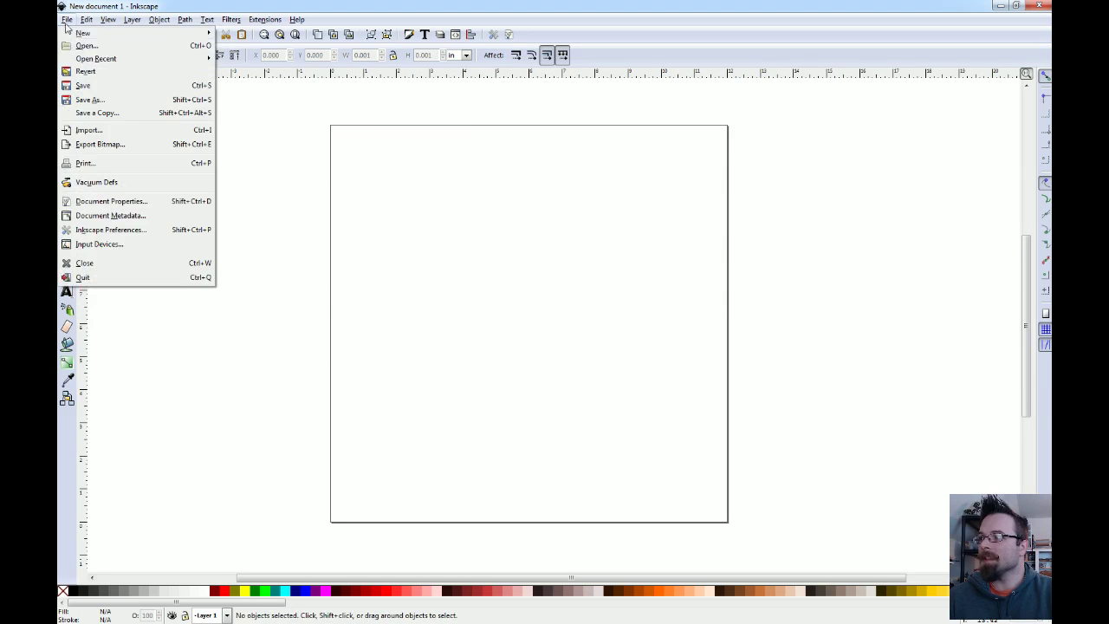
left_click(117, 203)
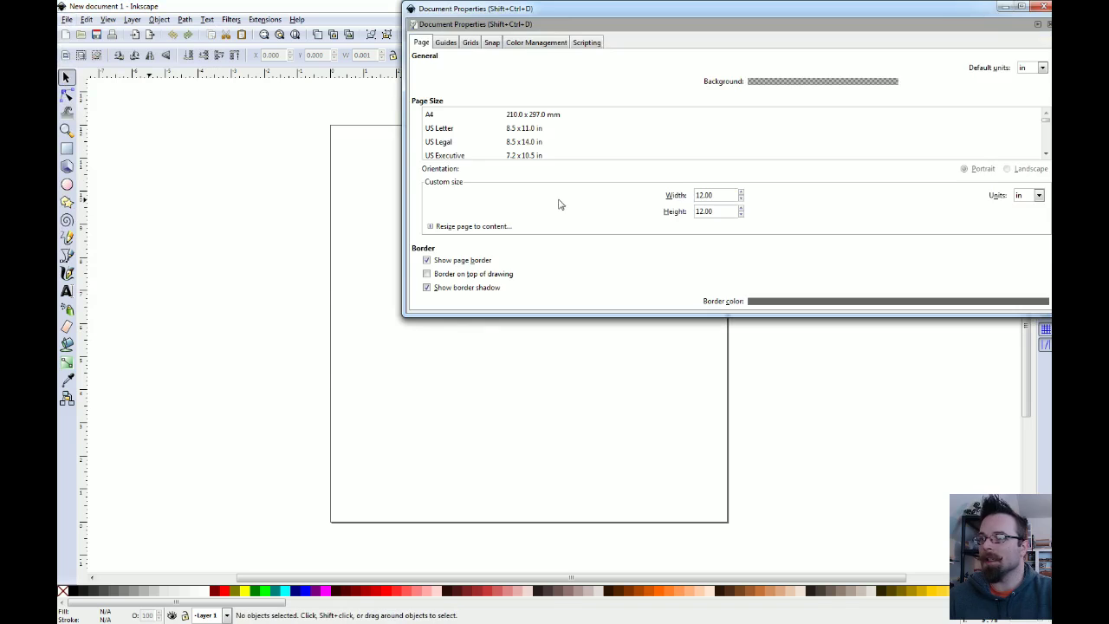
left_click_drag(574, 11, 389, 112)
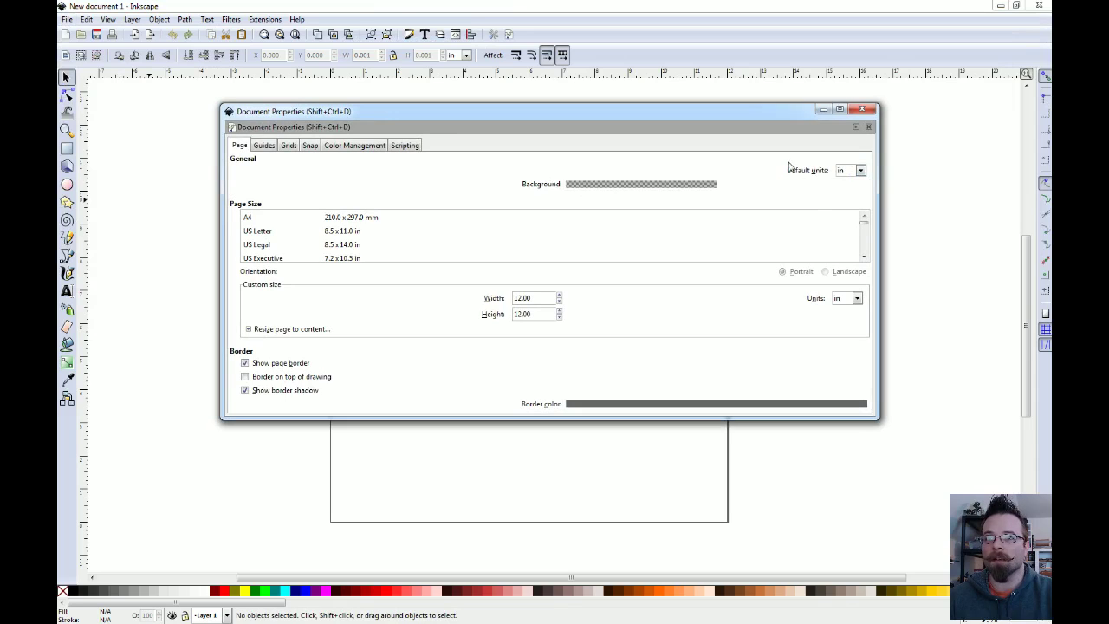
left_click(860, 171)
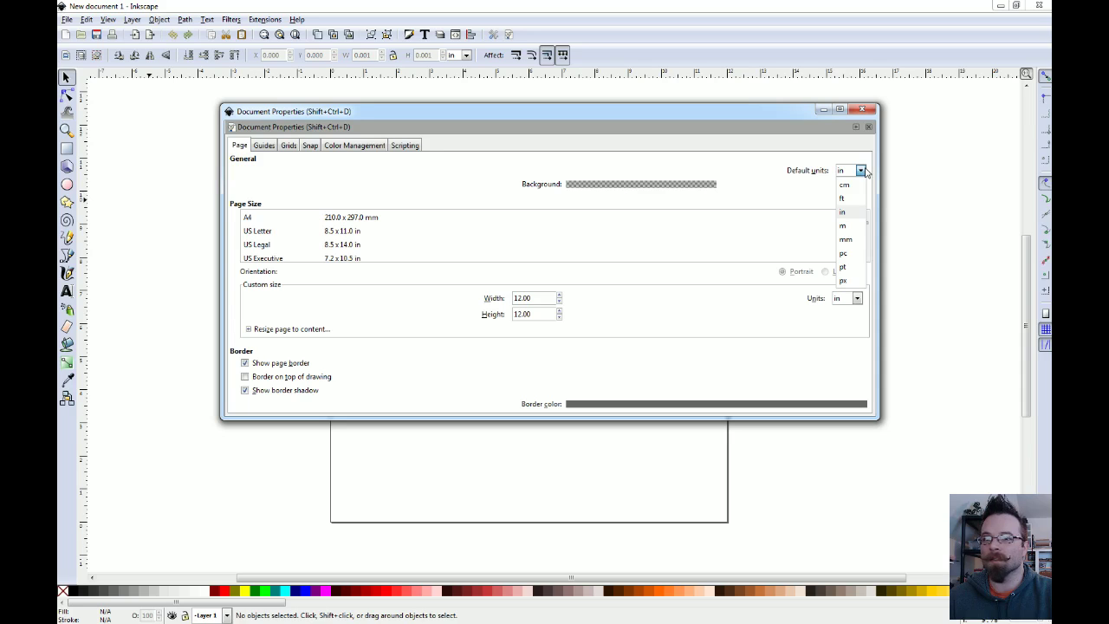
left_click(827, 161)
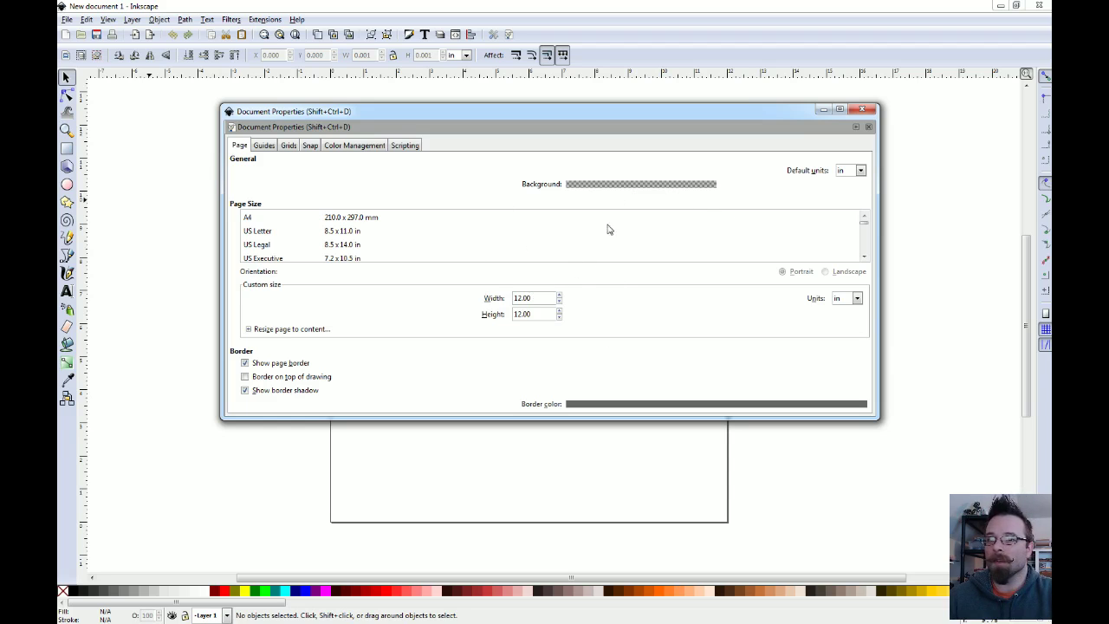
left_click(863, 110)
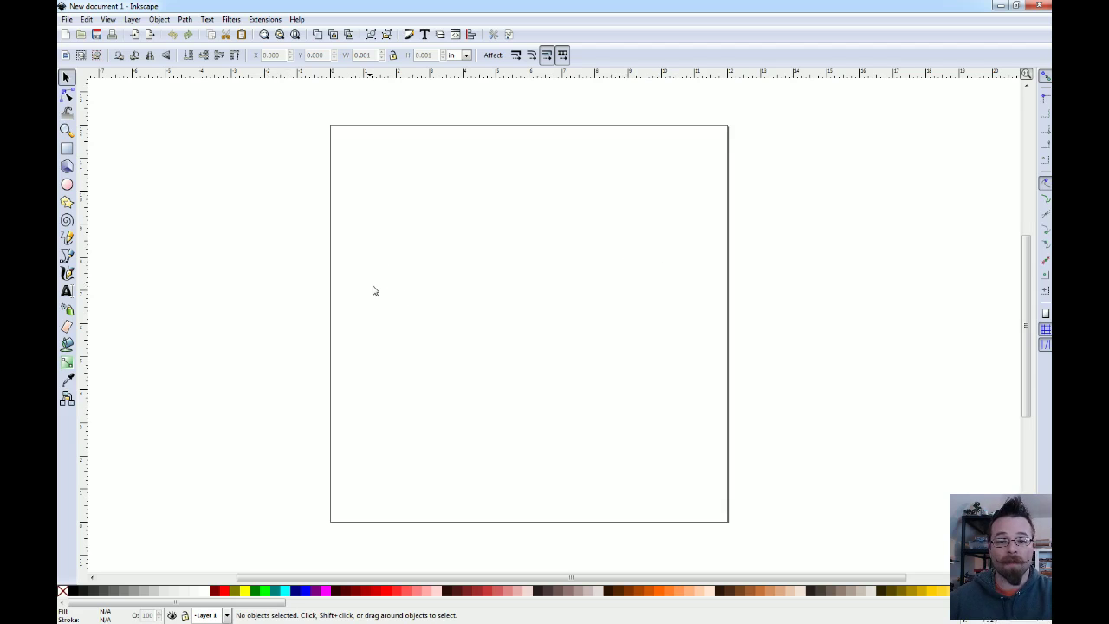
Frame the page with vertical guides at its left and right edges and horizontal guides at top and bottom
left_click_drag(85, 319, 335, 312)
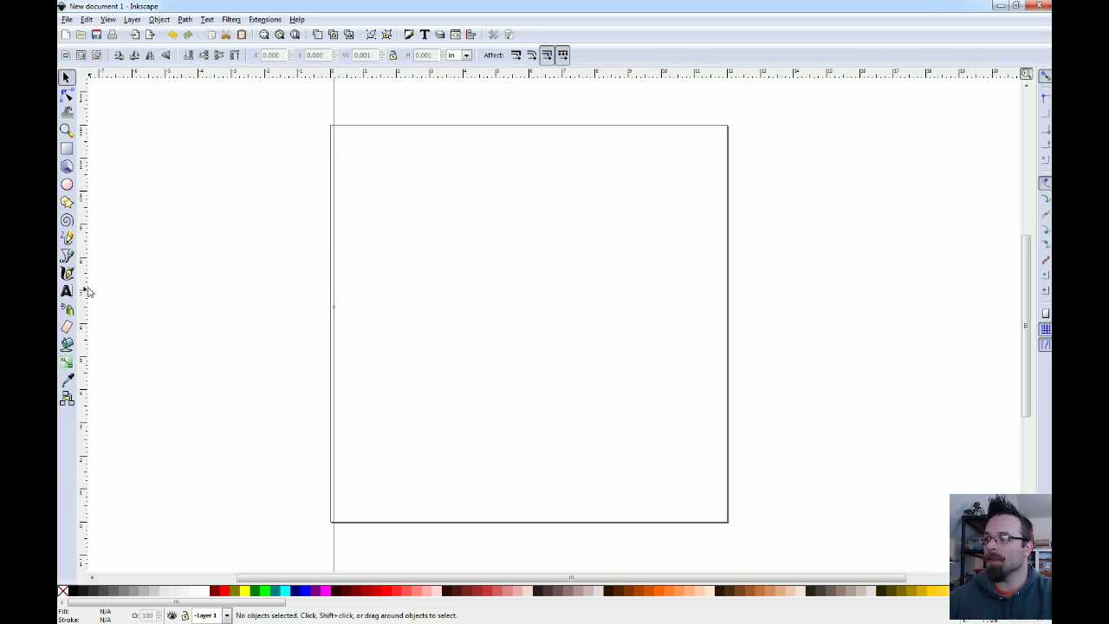
left_click_drag(88, 295, 726, 280)
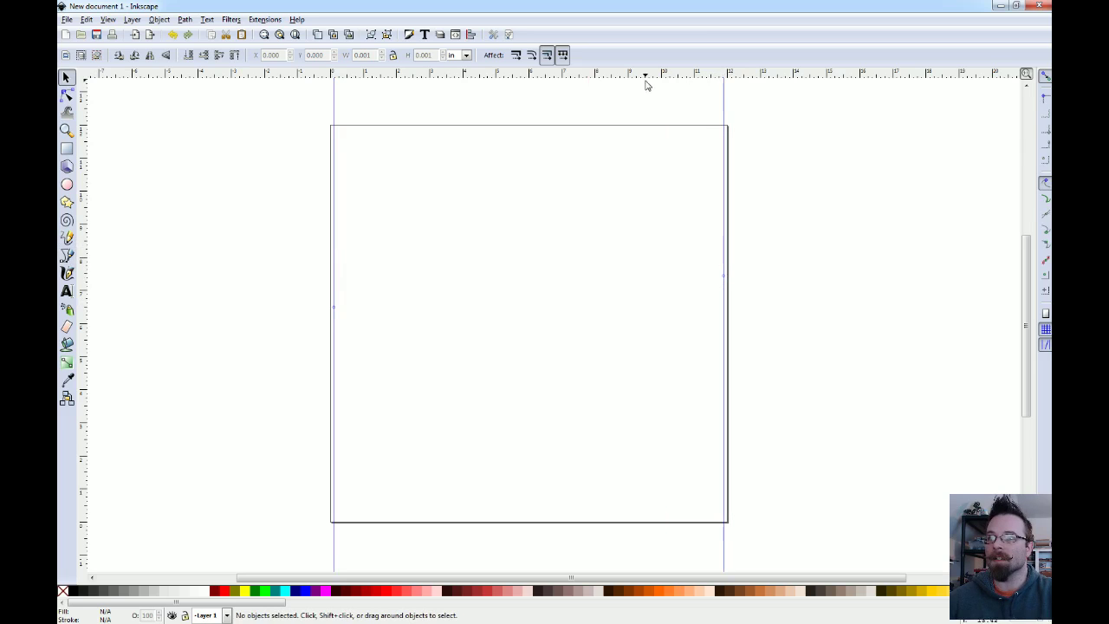
left_click_drag(643, 76, 649, 129)
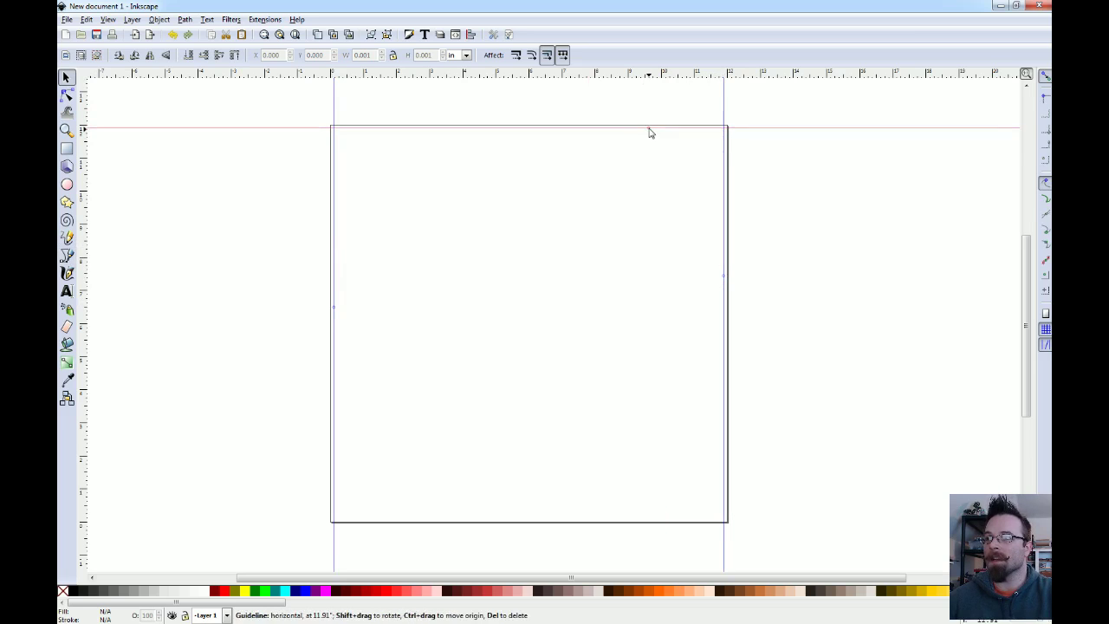
left_click_drag(639, 76, 625, 522)
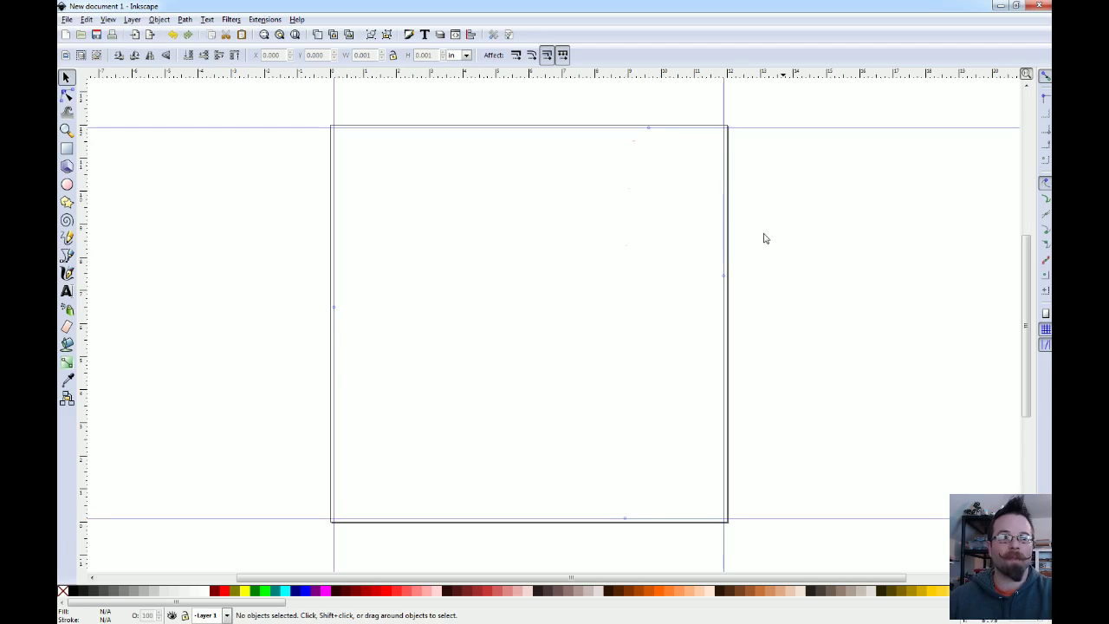
left_click_drag(477, 286, 436, 289)
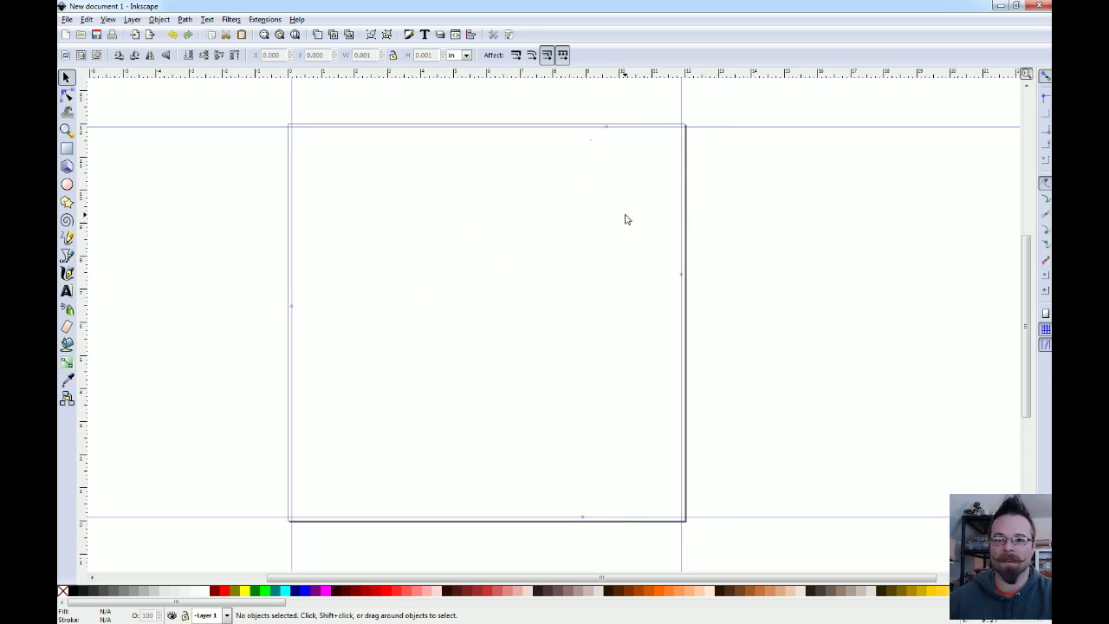
scroll(487, 178, "left", 2)
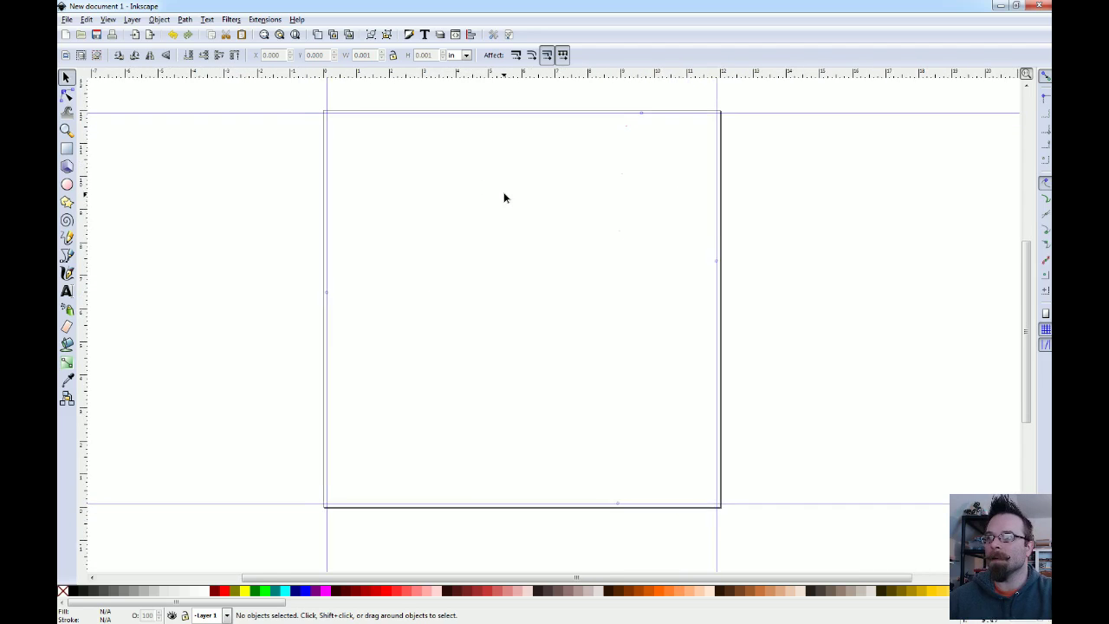
Save the guided page as 'acrylic' in Inkscape's templates folder using Save As
left_click(66, 19)
left_click(94, 89)
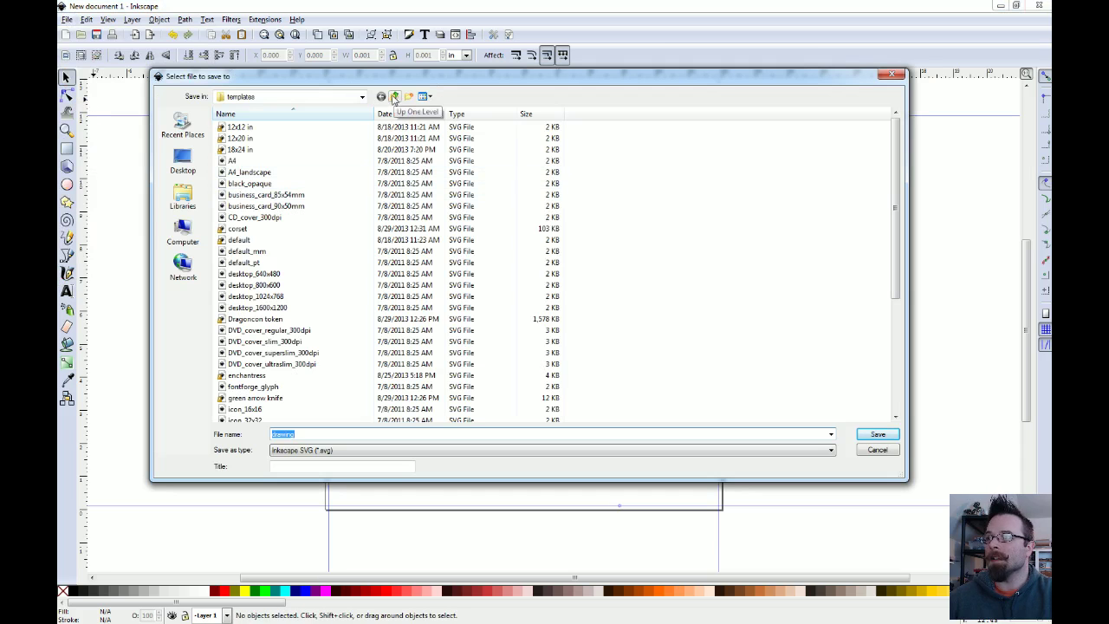
left_click(339, 98)
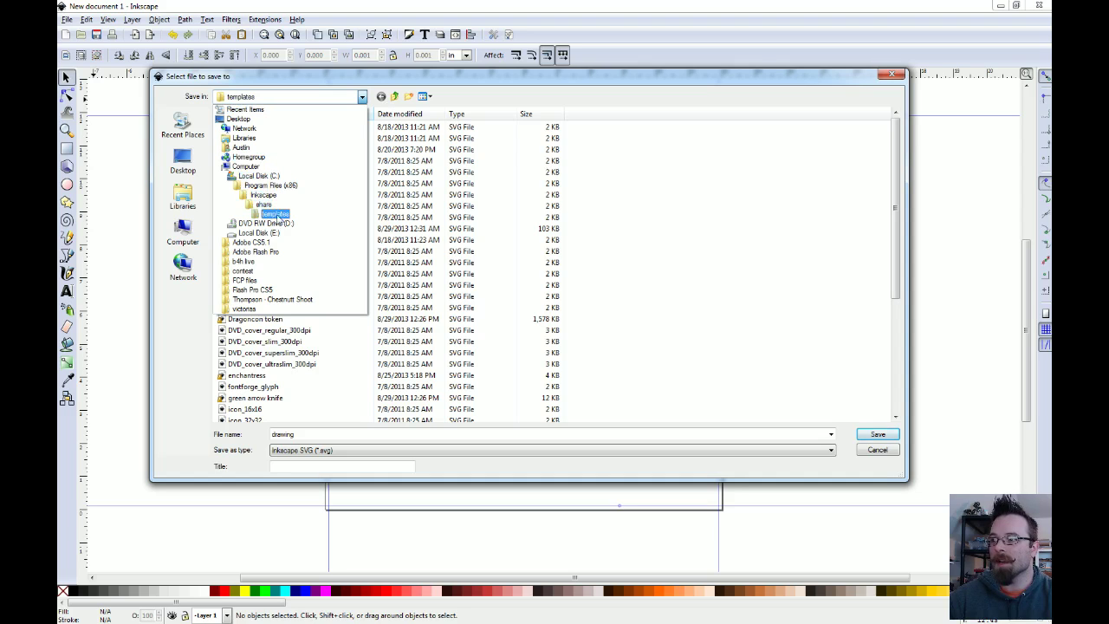
left_click(607, 220)
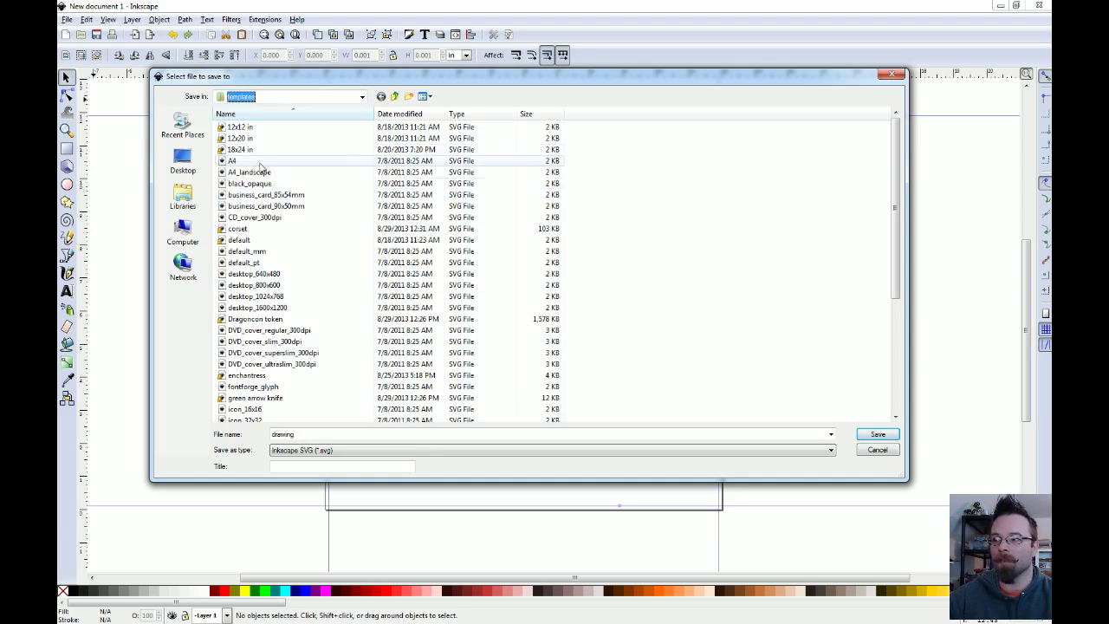
left_click(286, 434)
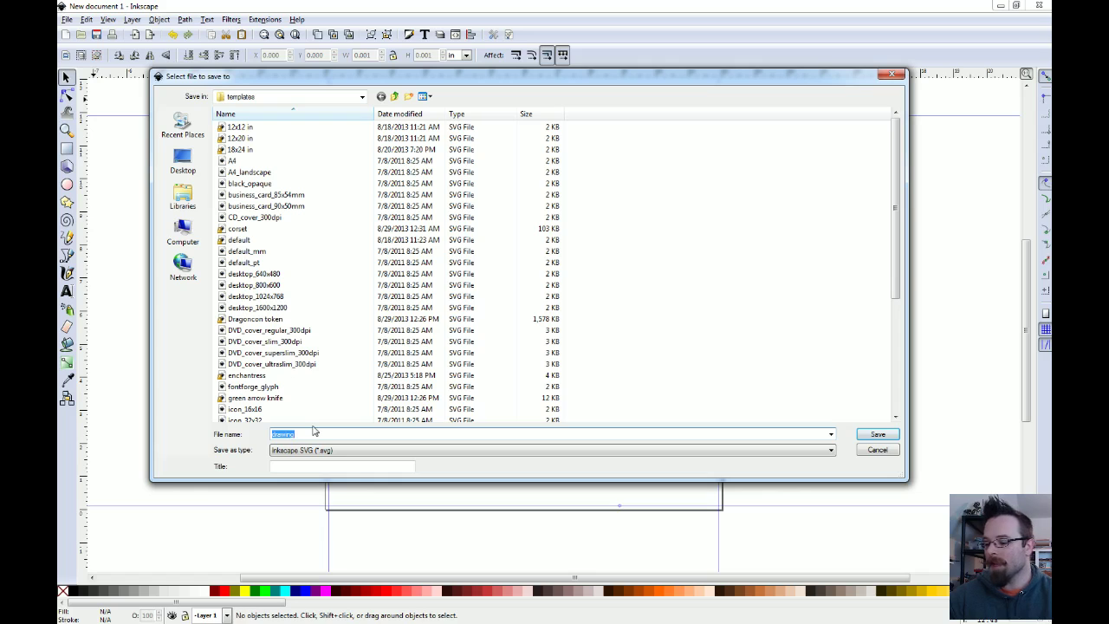
type("acrylic")
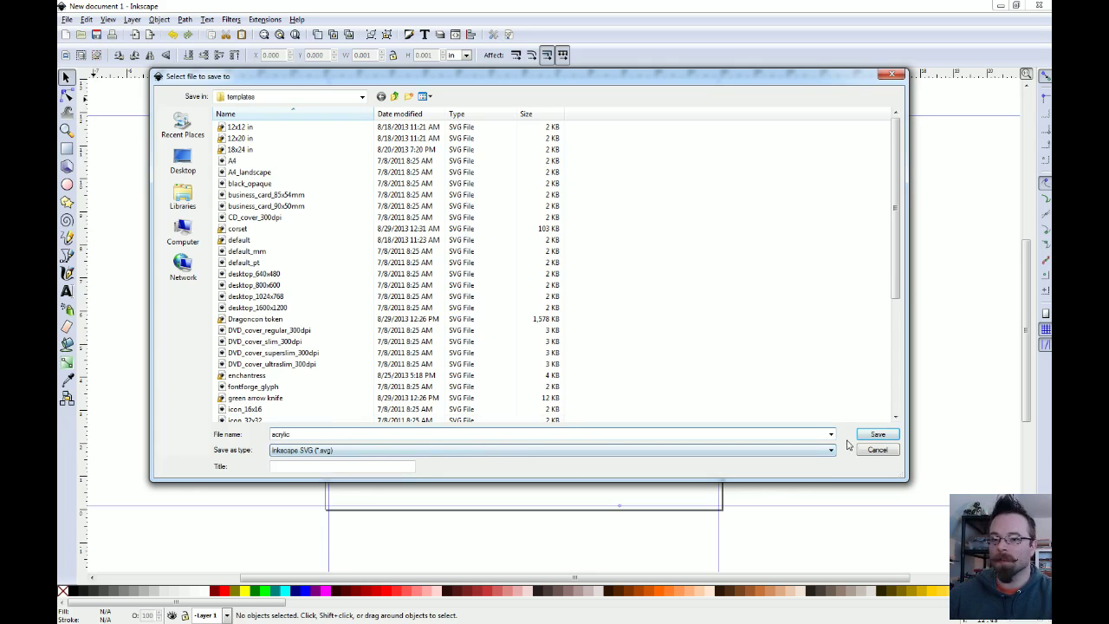
left_click(875, 436)
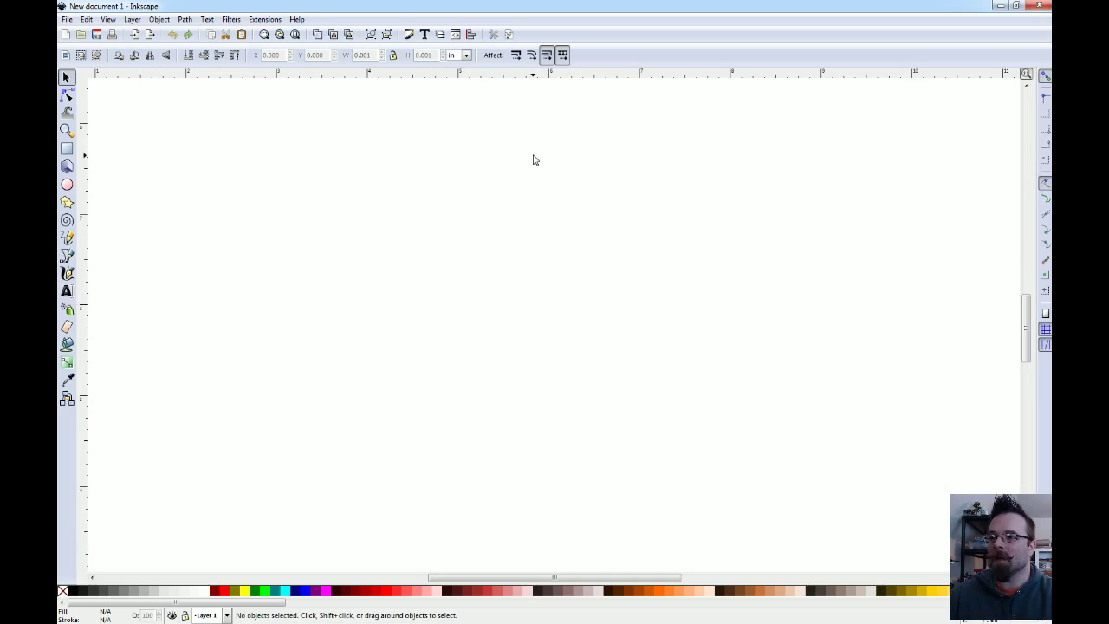
Zoom out and create a new document from the acrylic template under File > New
key("minus")
key("minus")
key("minus")
key("minus")
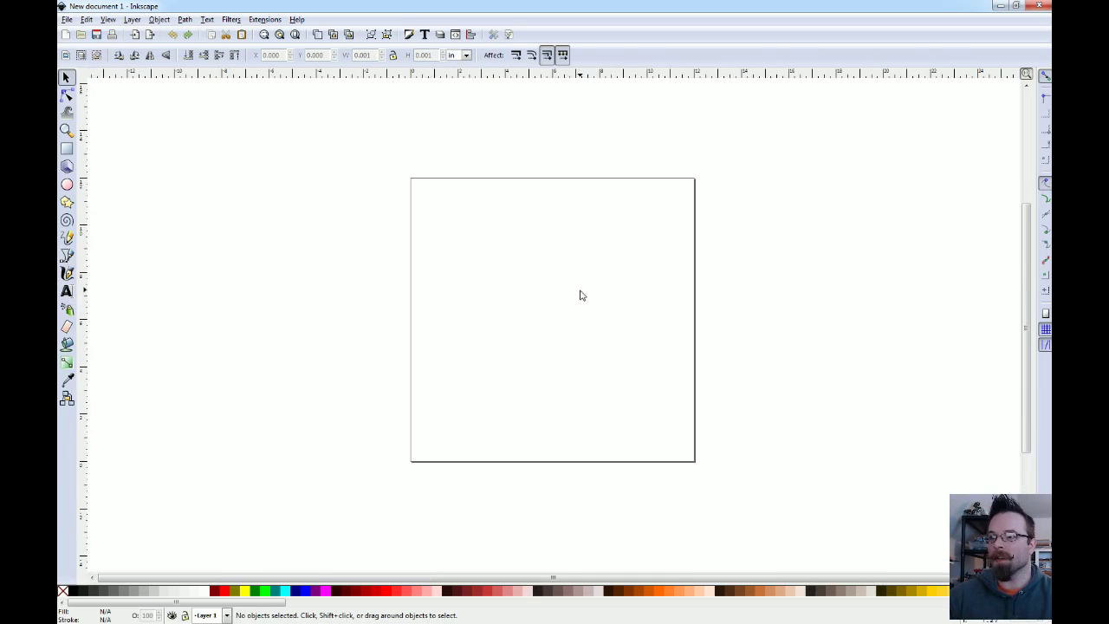
left_click(67, 19)
mouse_move(97, 34)
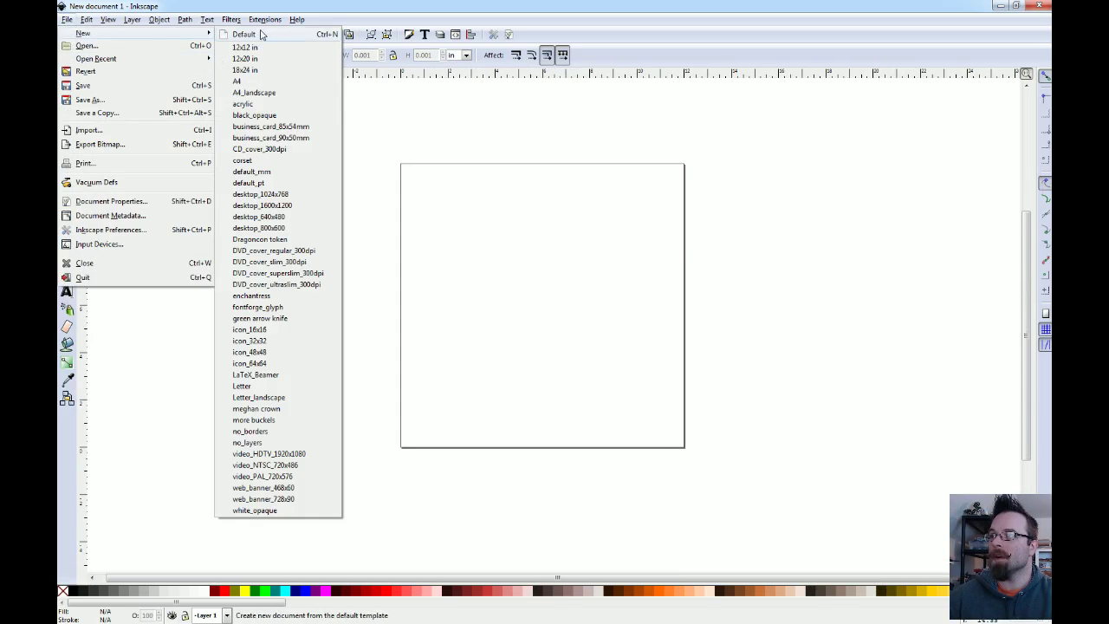
left_click(251, 105)
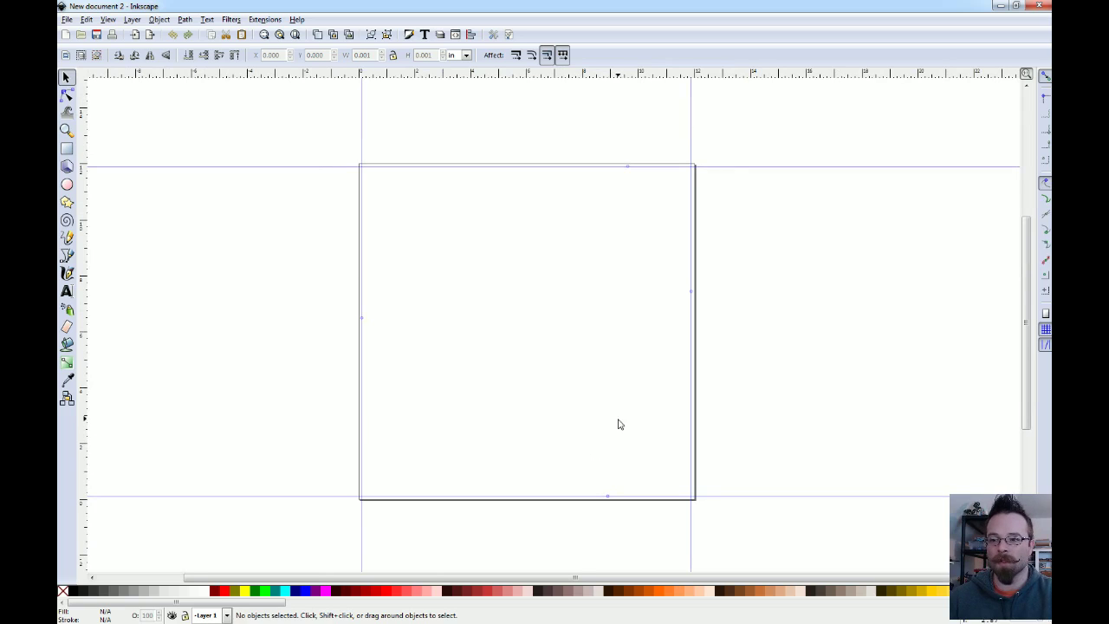
mouse_move(616, 423)
left_mouse_down()
mouse_move(604, 394)
mouse_move(604, 409)
left_mouse_up()
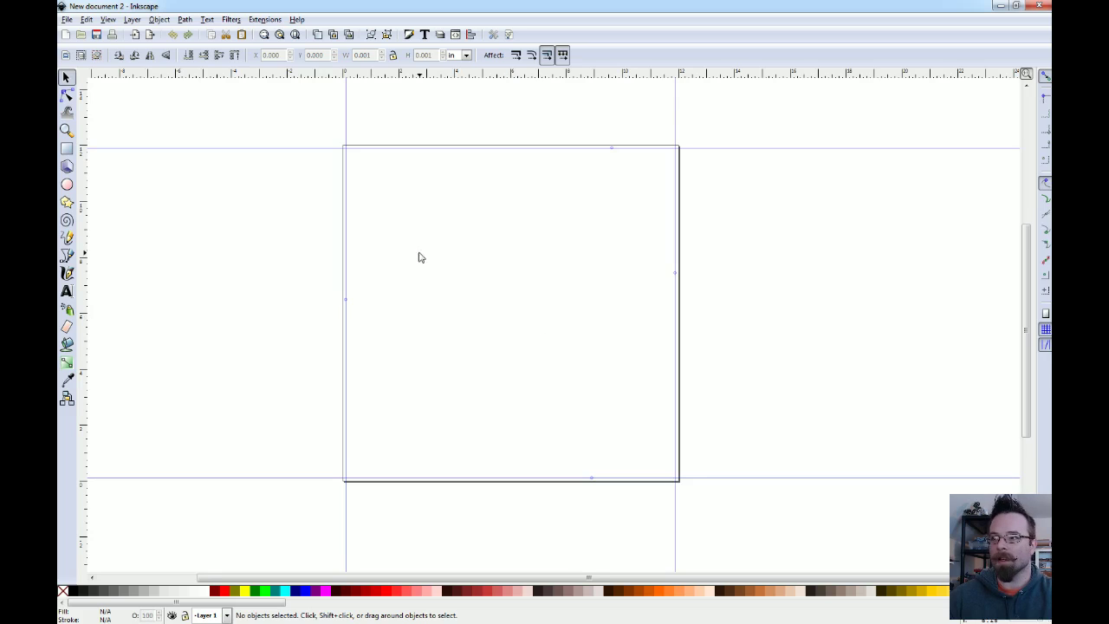
left_click_drag(419, 258, 411, 283)
left_click(66, 19)
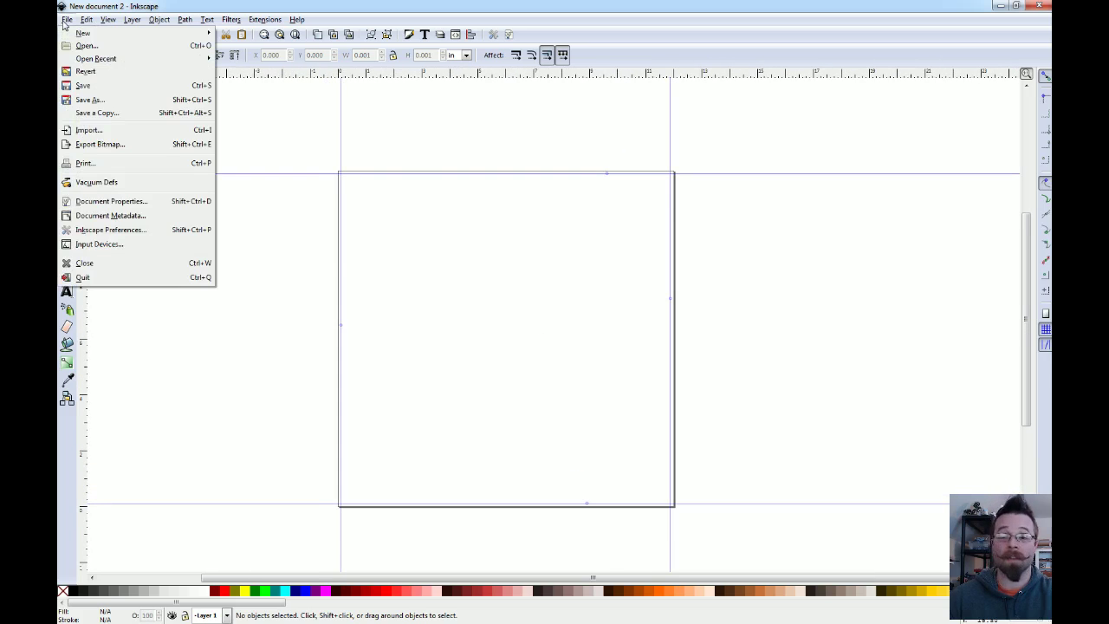
left_click(110, 229)
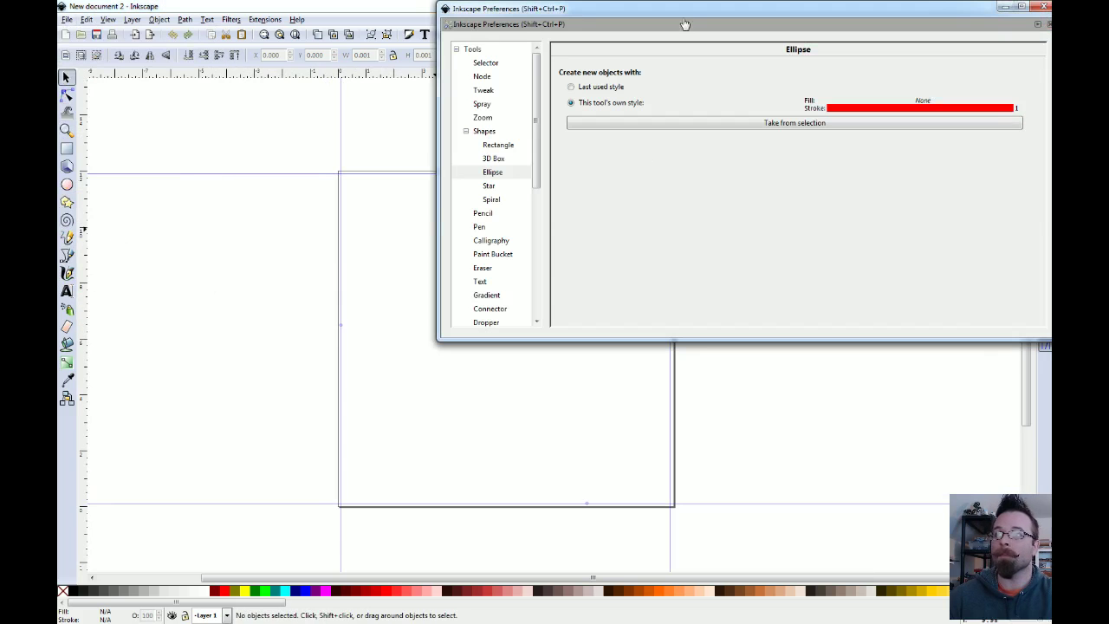
left_click_drag(685, 23, 498, 143)
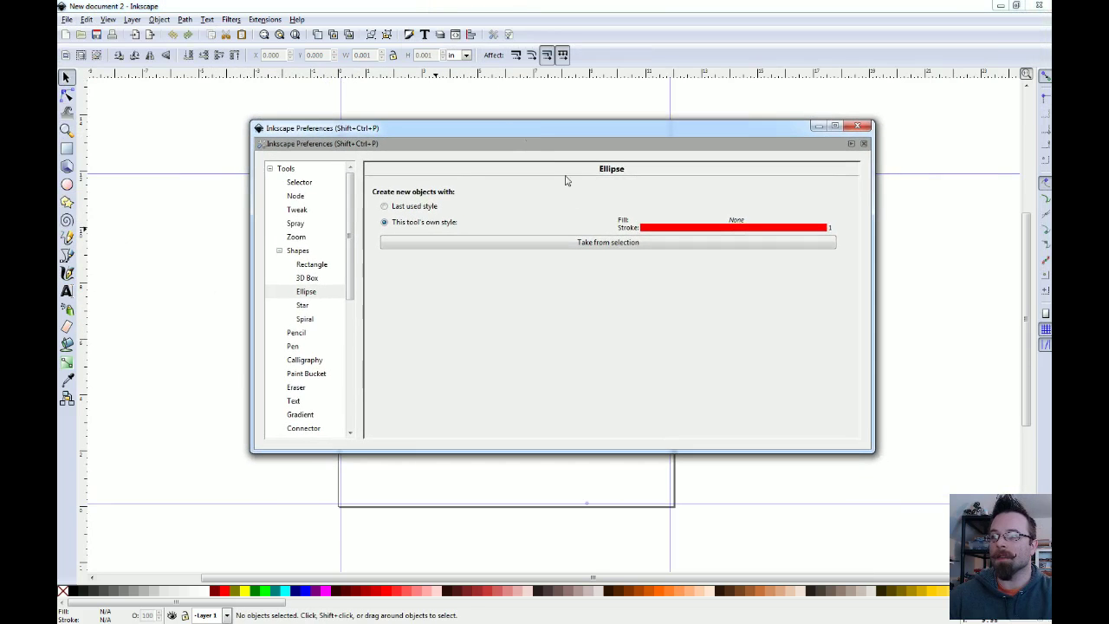
left_click(310, 267)
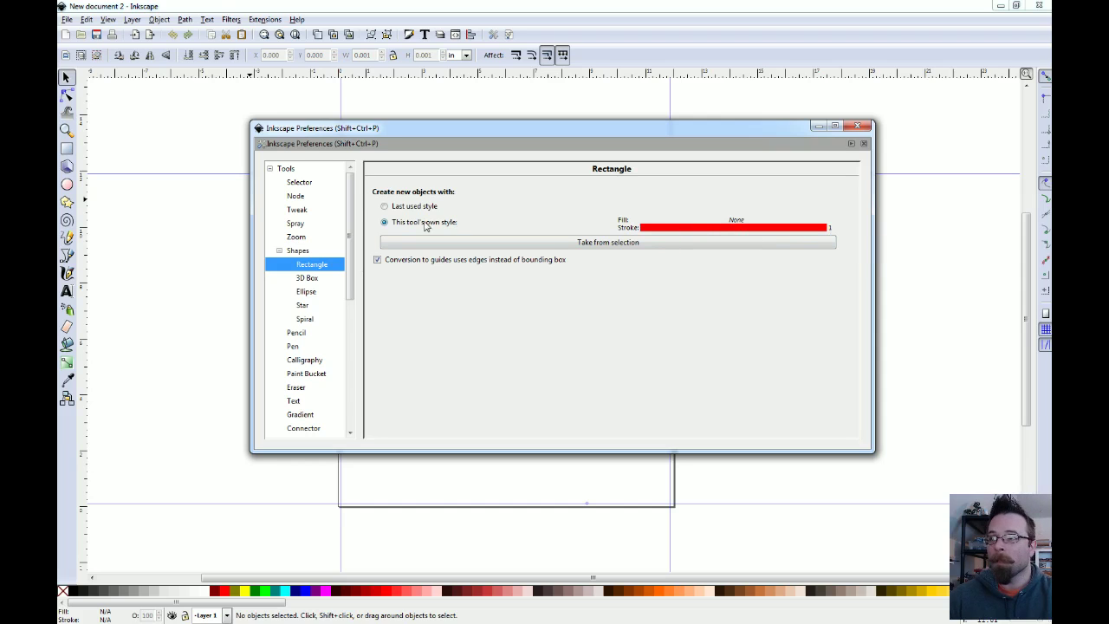
left_click(306, 292)
left_click(305, 307)
left_click(310, 319)
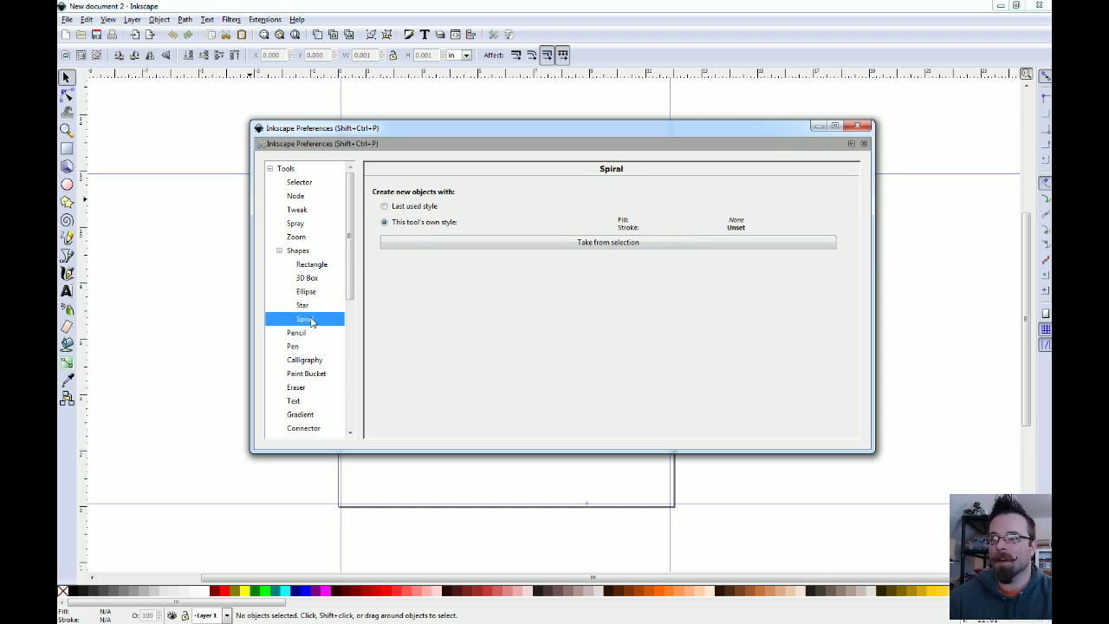
left_click(311, 307)
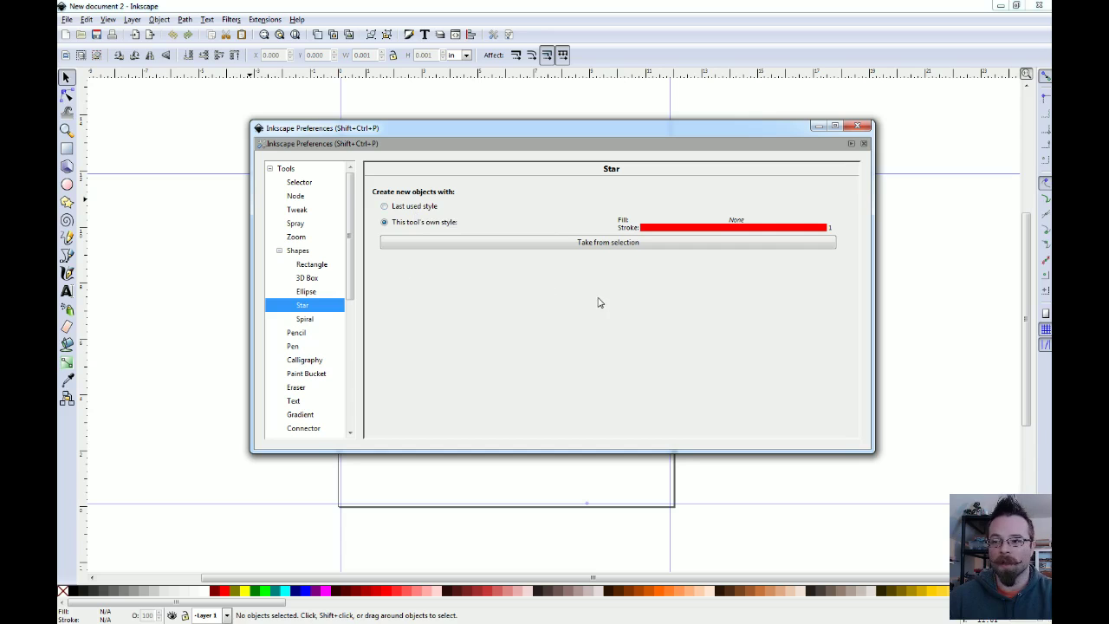
left_click_drag(612, 127, 575, 128)
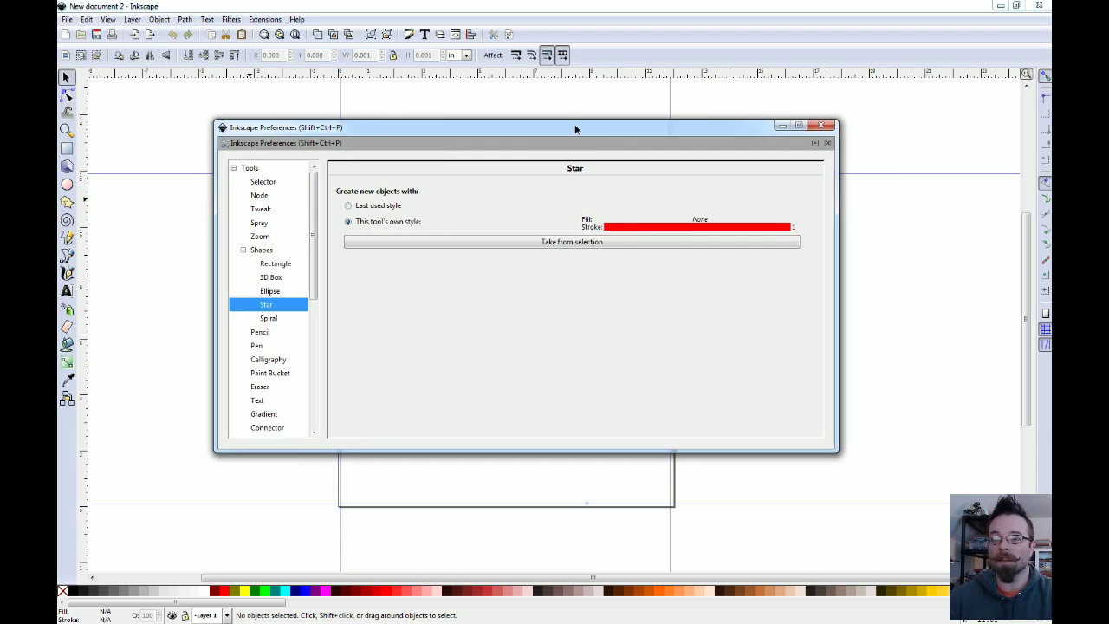
left_click(829, 127)
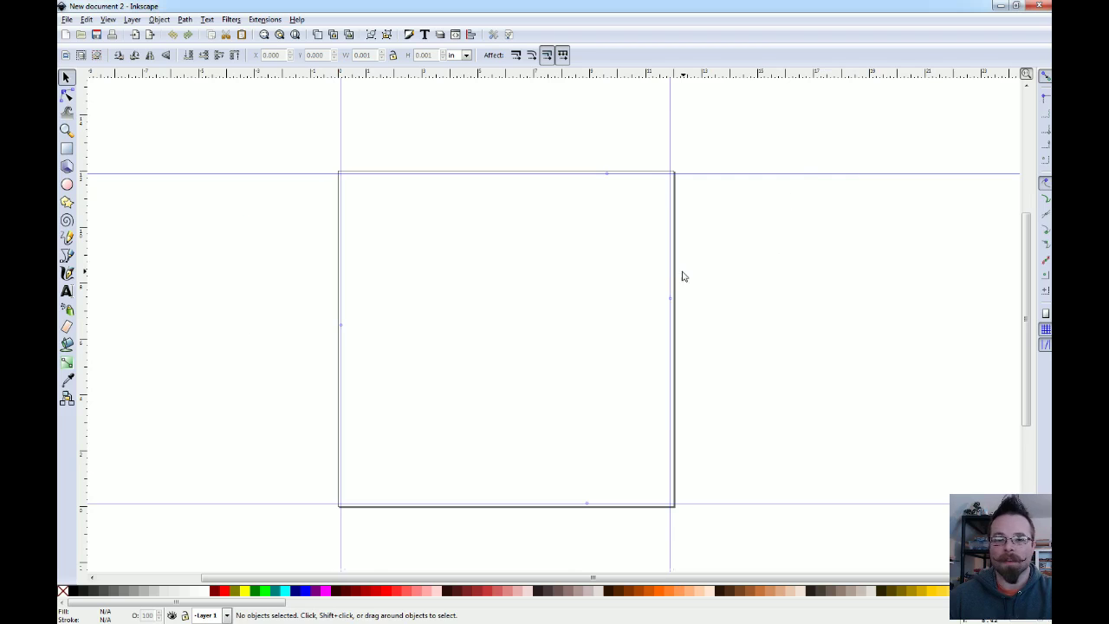
left_click_drag(684, 274, 761, 265)
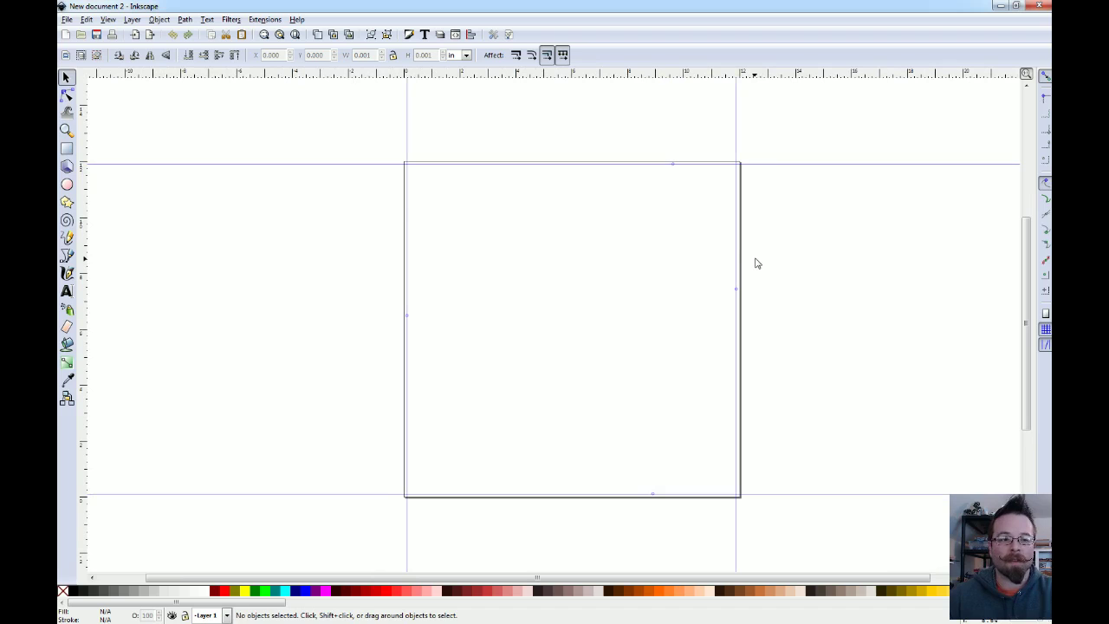